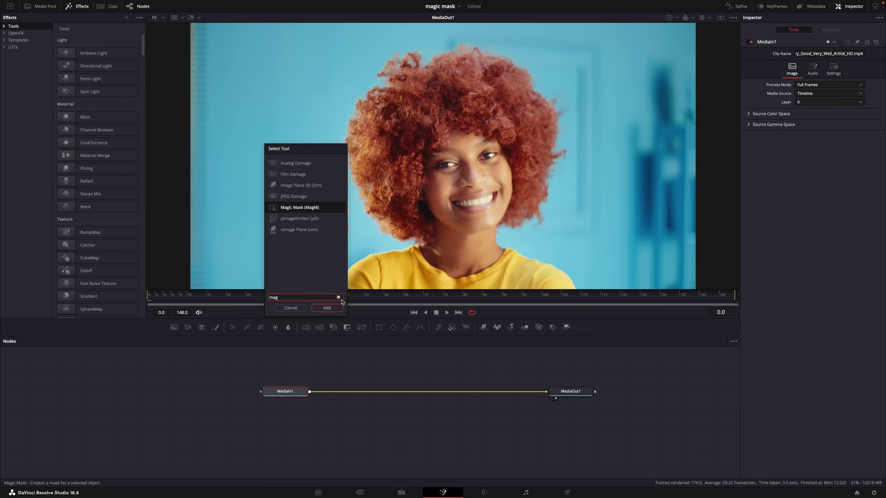
Add a MagicMask1 node to the Fusion comp and move it to the graph's middle.
click(327, 308)
drag(339, 389, 415, 388)
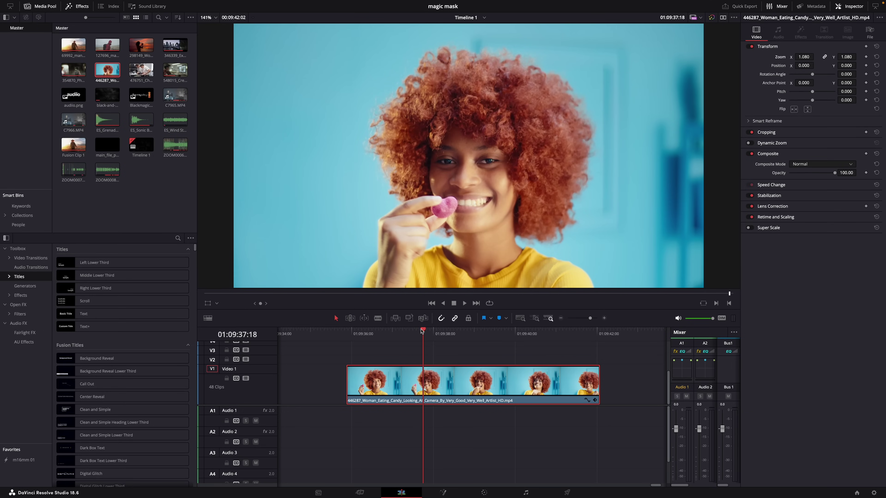
On the Color page, start a Magic Mask on the candy clip and stroke the woman's hand and face.
drag(422, 332, 423, 332)
click(485, 493)
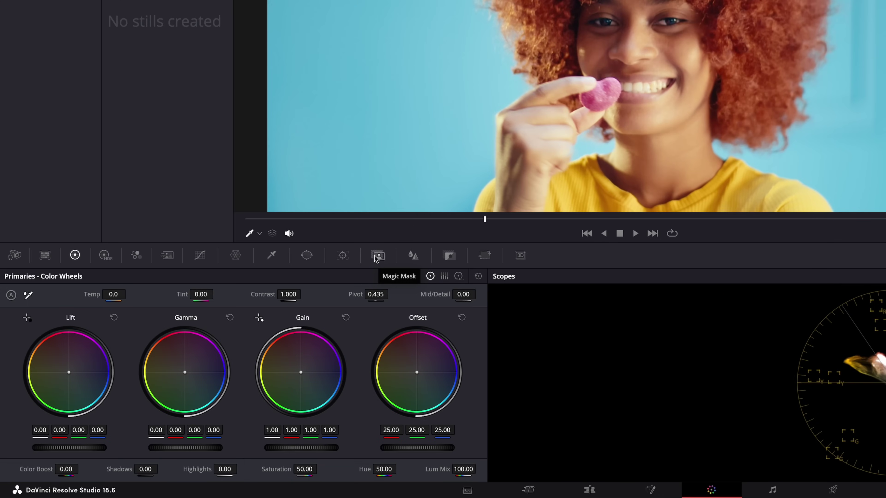
click(377, 257)
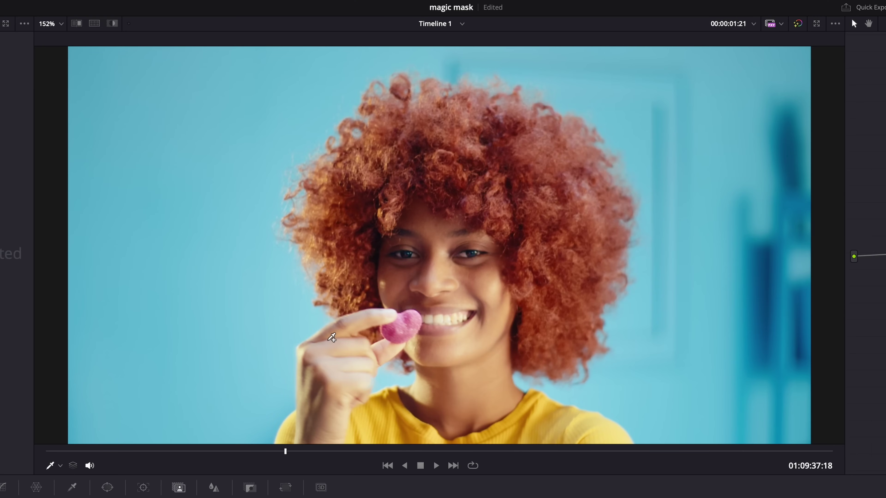
mouse_move(331, 336)
mouse_down()
mouse_move(338, 395)
mouse_move(358, 437)
mouse_move(401, 427)
mouse_move(428, 370)
mouse_move(403, 303)
mouse_move(356, 246)
mouse_move(386, 166)
mouse_move(460, 146)
mouse_move(524, 171)
mouse_move(528, 243)
mouse_move(471, 306)
mouse_move(470, 366)
mouse_move(584, 424)
mouse_up()
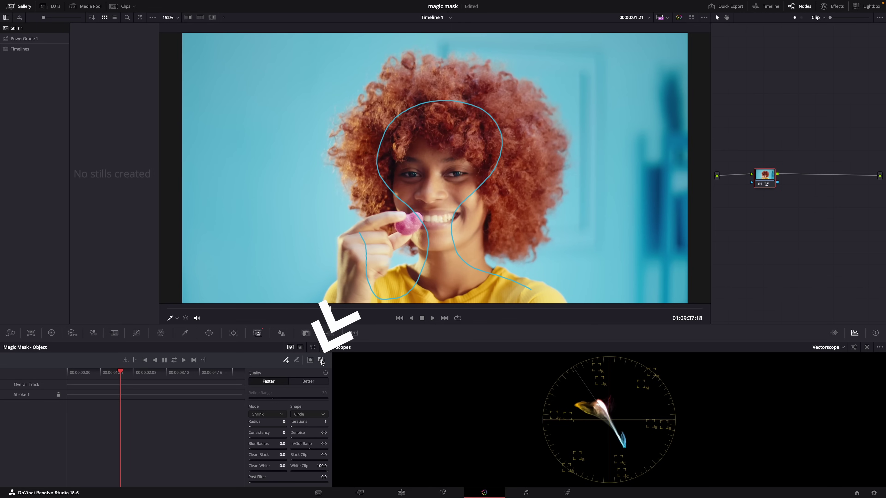
Show the red mask overlay and add two strokes over the fingers holding the candy.
click(321, 360)
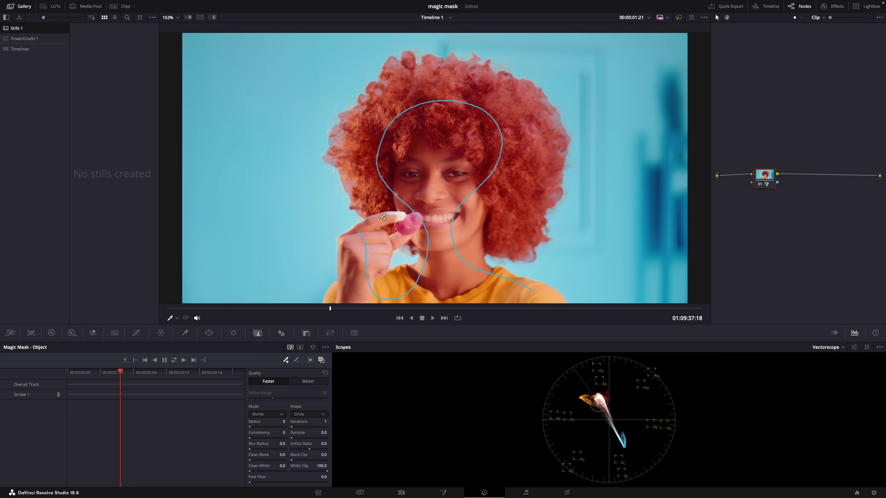
drag(382, 217, 405, 213)
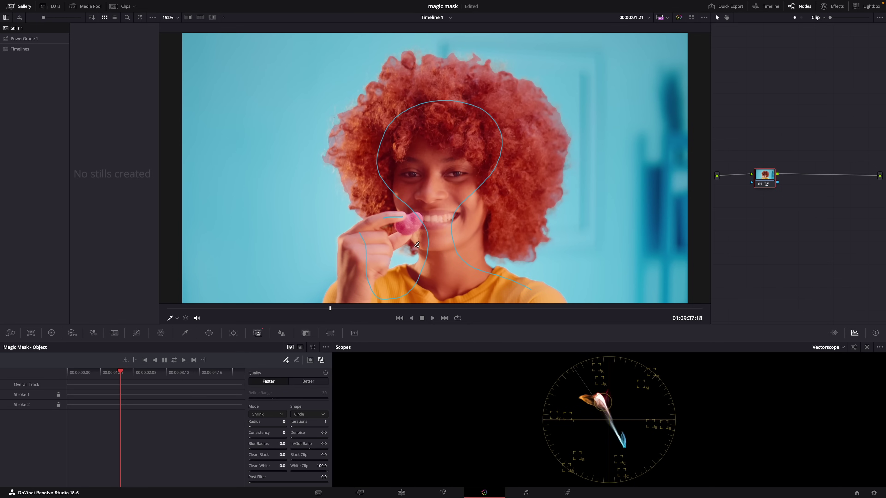
drag(414, 251, 381, 245)
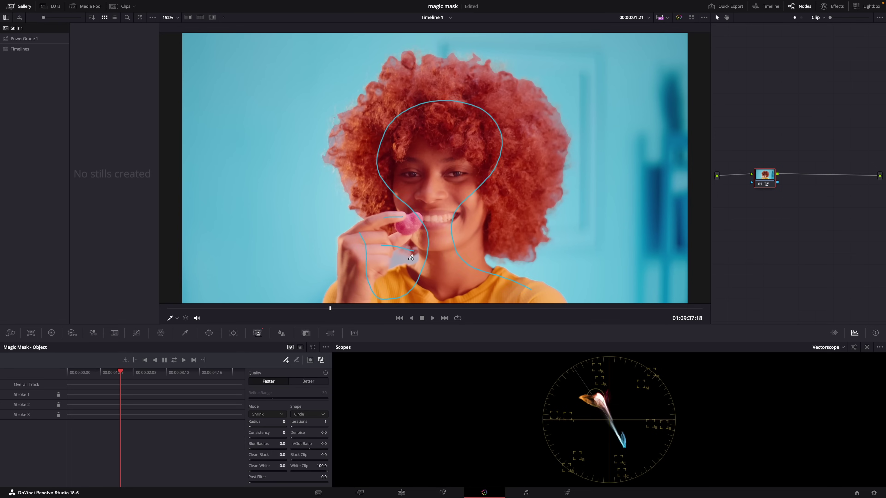
Subtract background near the hand and neck, add the neck/hair edge, and preview the grey matte.
click(297, 361)
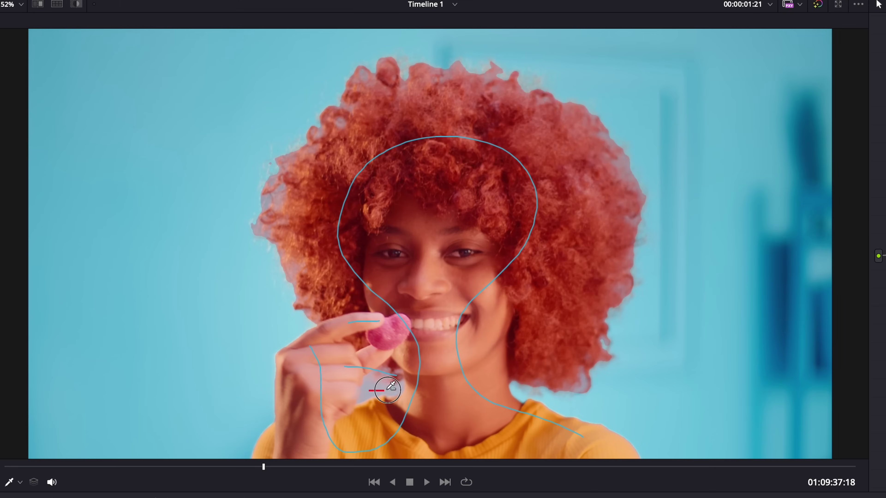
drag(396, 261, 414, 259)
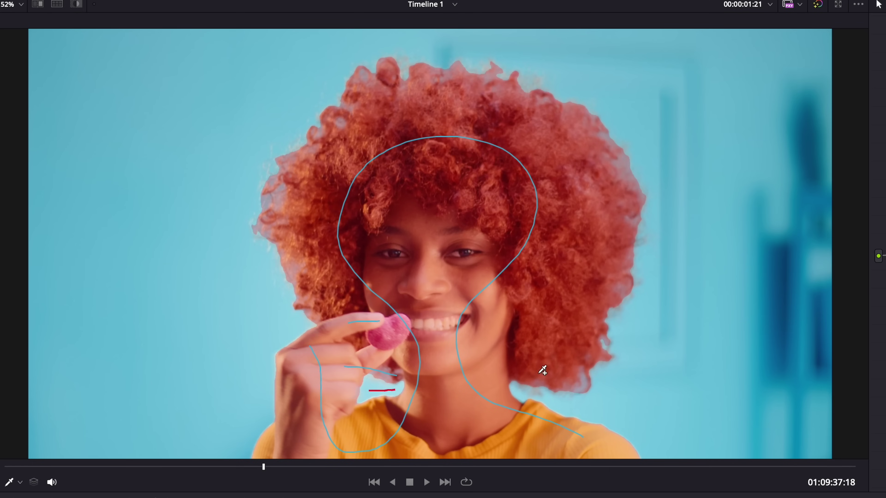
drag(520, 377, 542, 386)
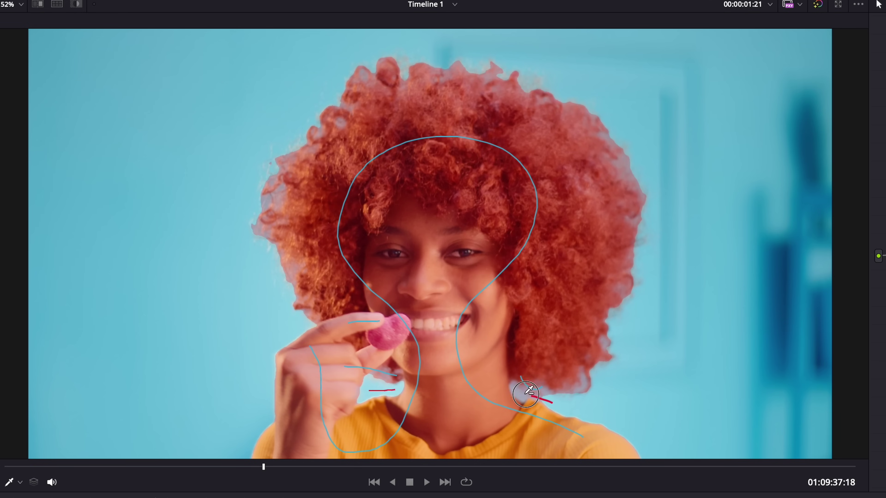
drag(524, 394, 552, 403)
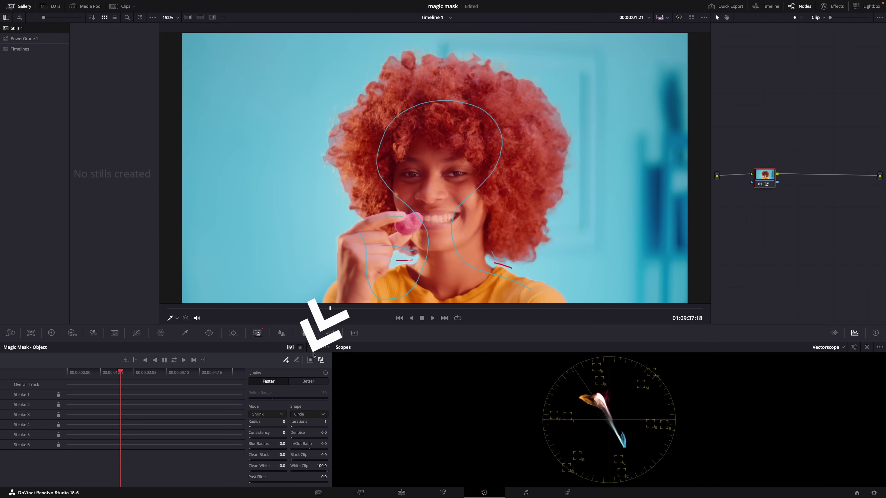
click(309, 360)
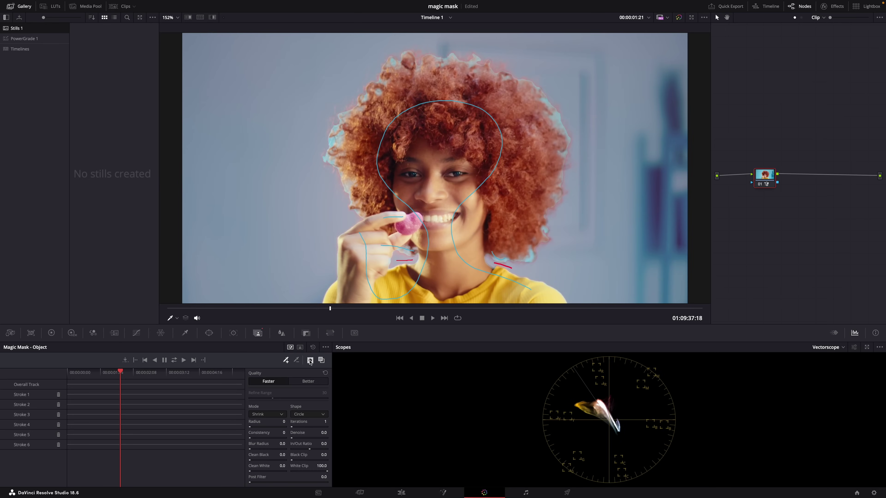
Inspect the hair edges up close, set Magic Mask quality to Better, and fit the frame.
click(309, 360)
click(310, 361)
click(310, 360)
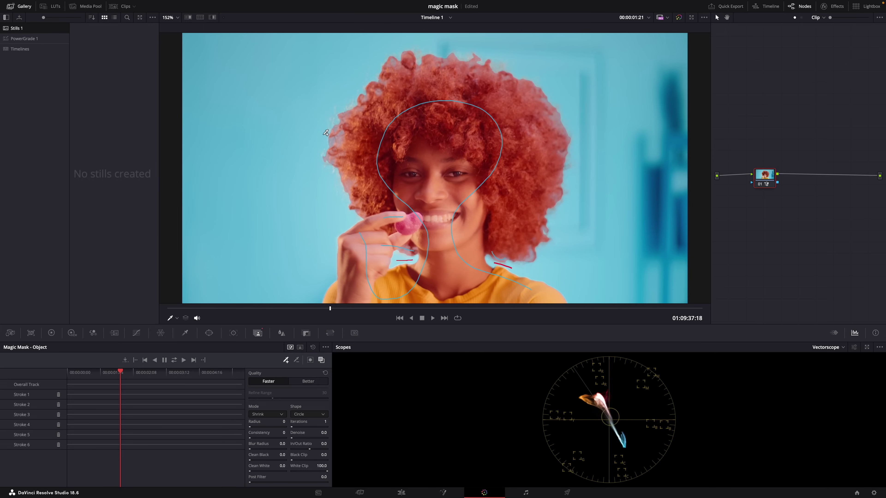
scroll(326, 134, up, 3)
scroll(326, 134, up, 3)
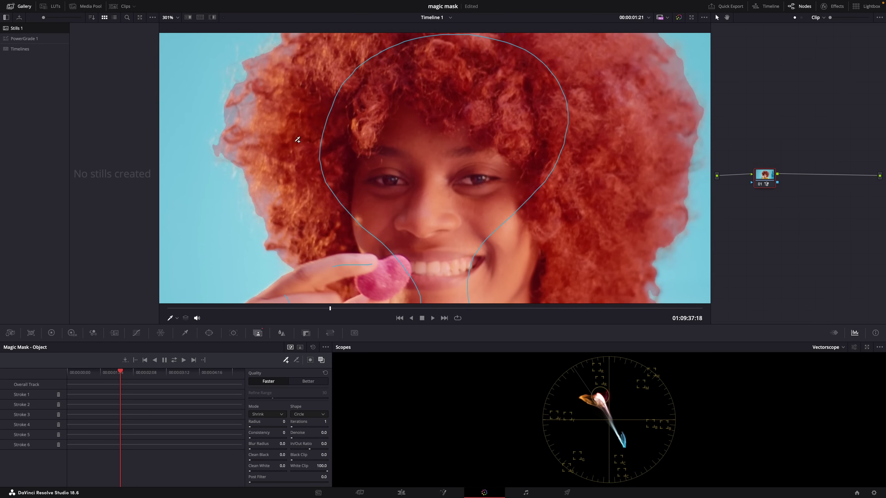
scroll(295, 139, up, 4)
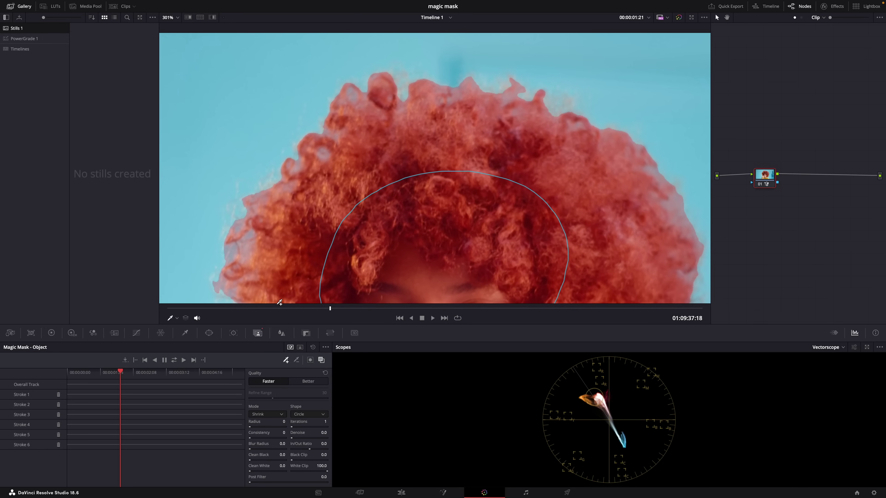
click(308, 382)
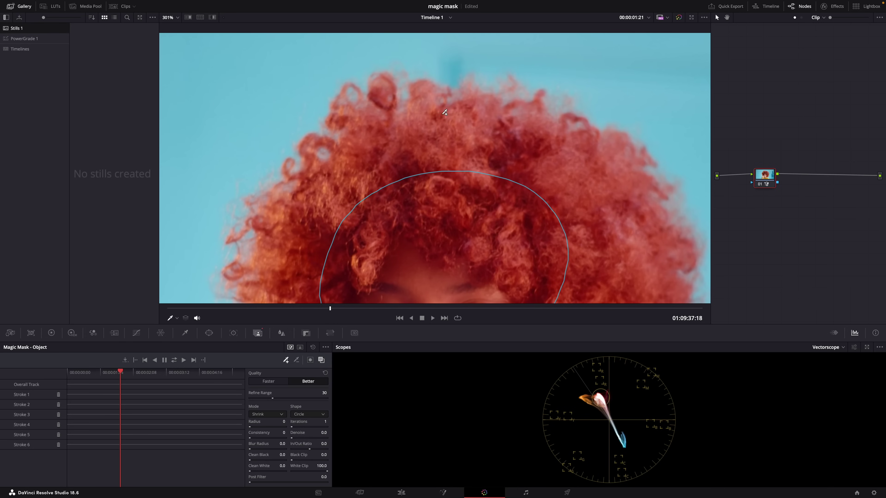
key(shift+z)
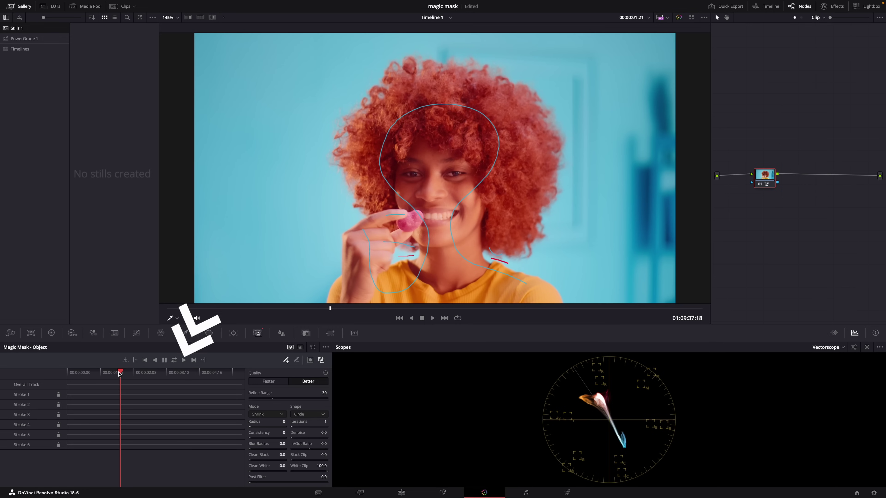
Track the woman's mask forward, then backward from the stroke frame to the clip start.
mouse_move(121, 372)
mouse_down()
mouse_move(153, 375)
mouse_move(120, 376)
mouse_up()
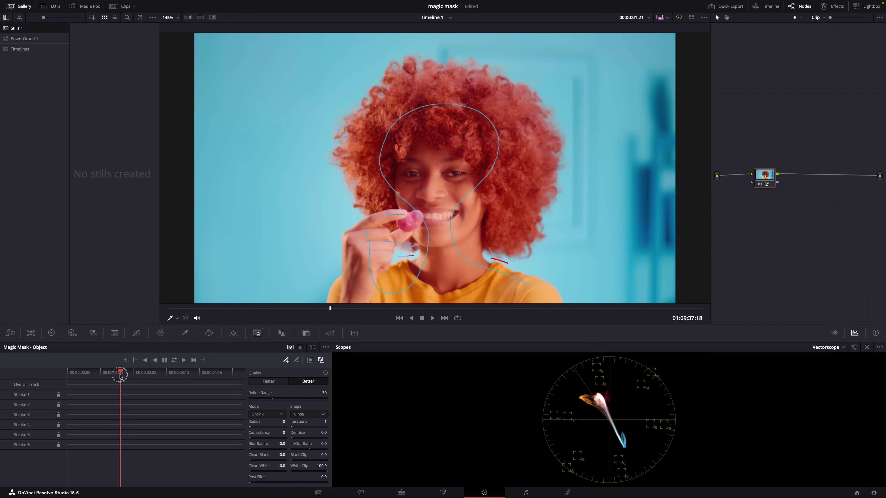
click(184, 360)
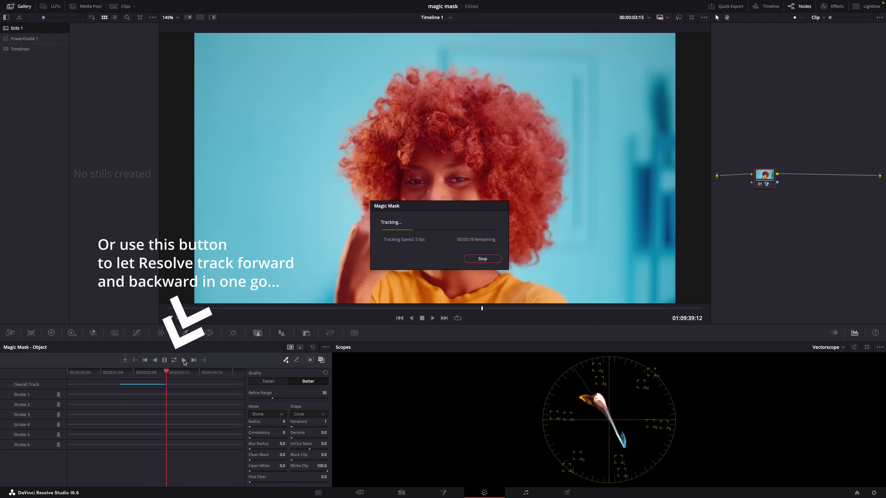
click(133, 373)
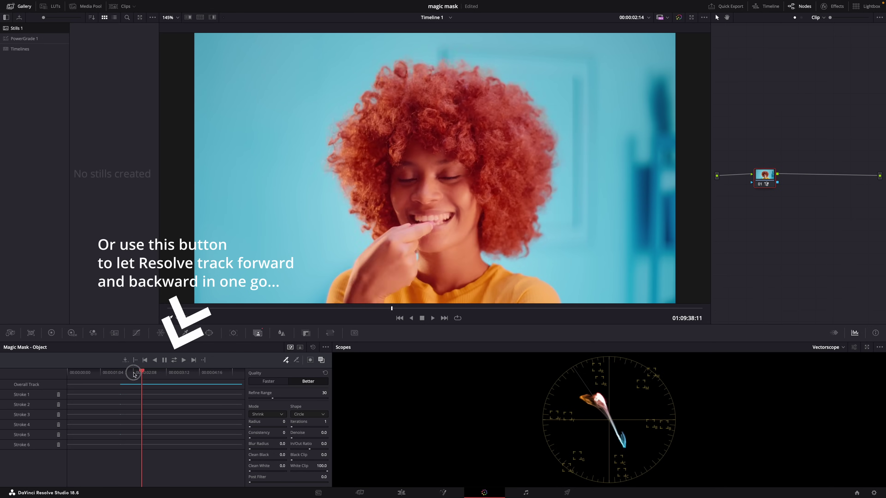
click(119, 372)
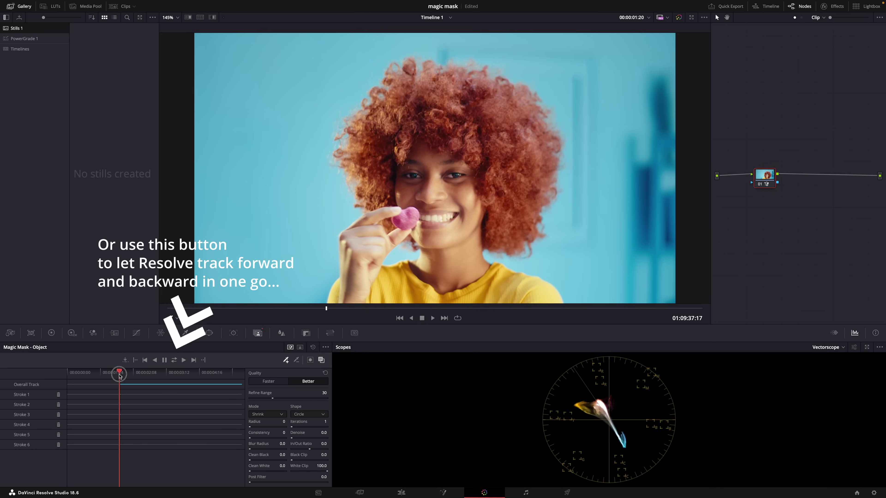
click(156, 362)
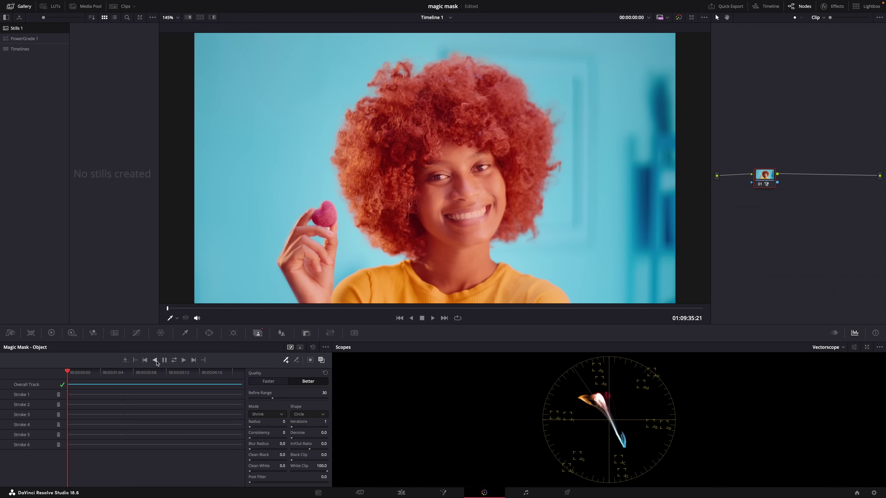
mouse_move(219, 372)
mouse_down()
mouse_move(203, 377)
mouse_move(213, 378)
mouse_up()
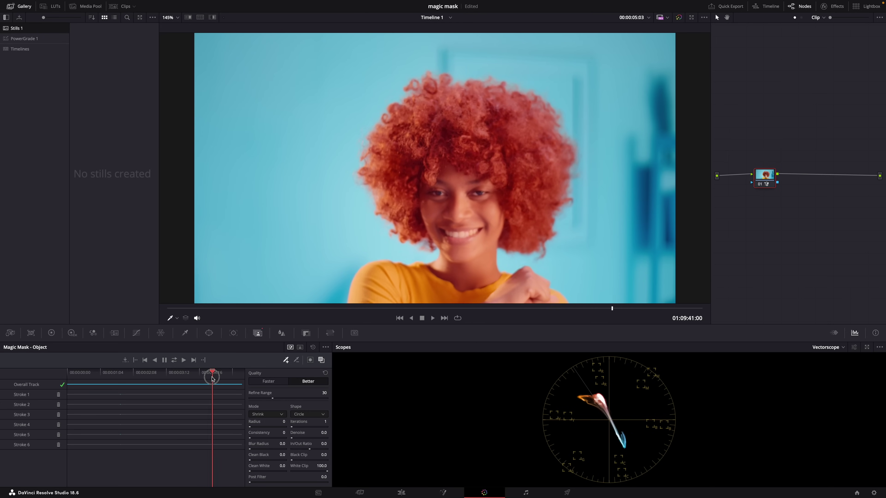
Track the late-clip refinement stroke forward, then draw Magic Mask strokes over the standing man.
drag(211, 379, 214, 379)
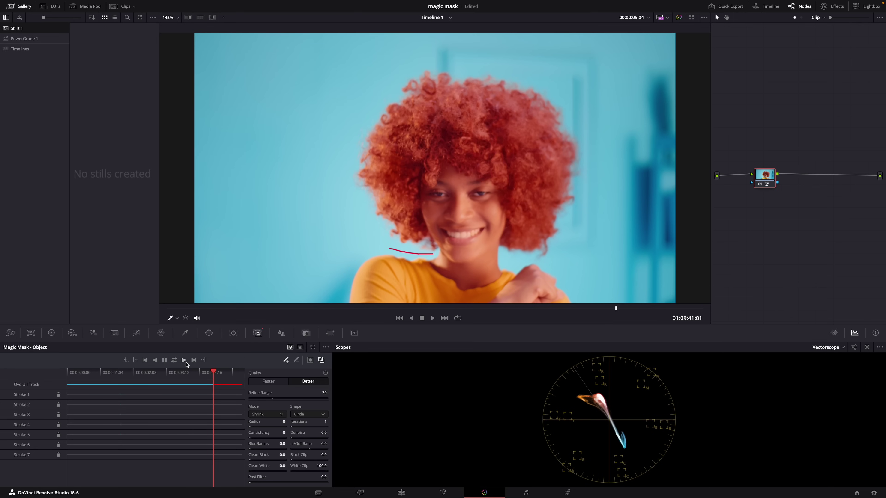
click(184, 360)
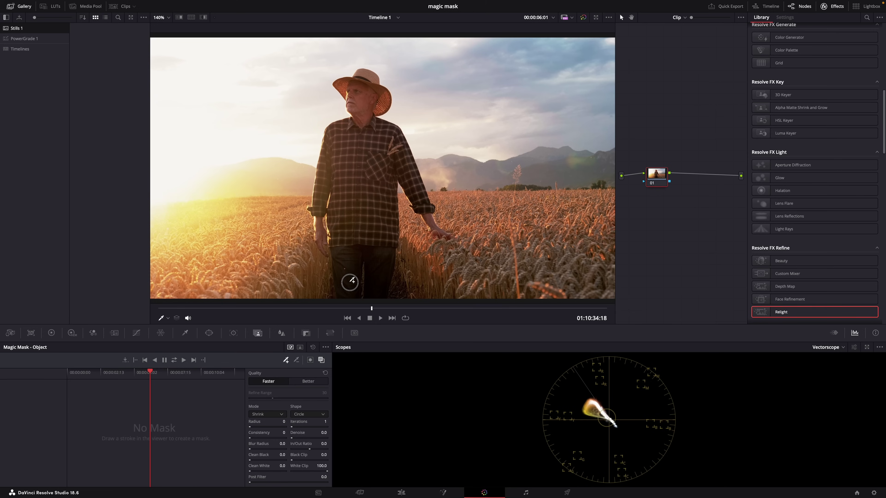
drag(322, 195, 331, 238)
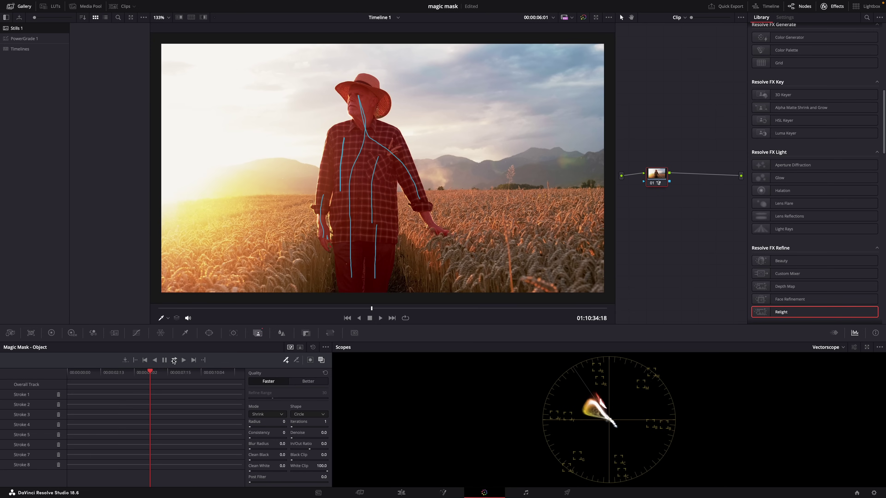
Track the man's mask at Better quality and connect the node's mask to a new alpha output.
click(308, 381)
click(173, 361)
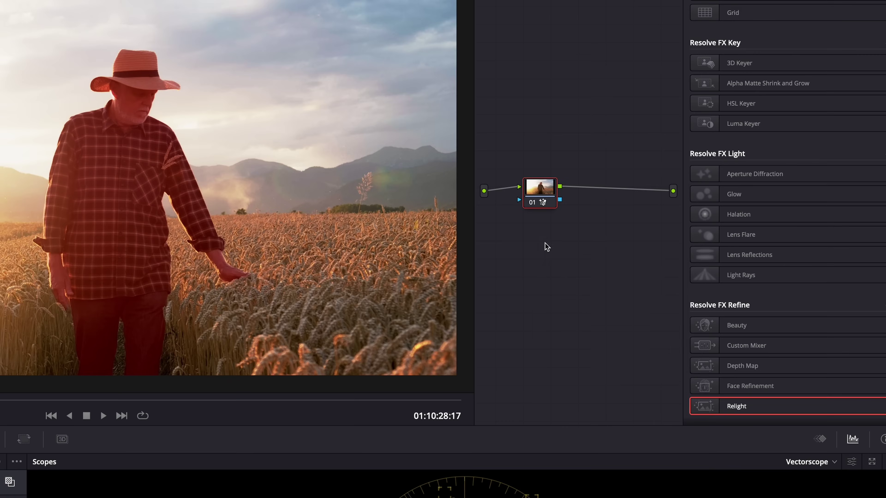
right_click(659, 209)
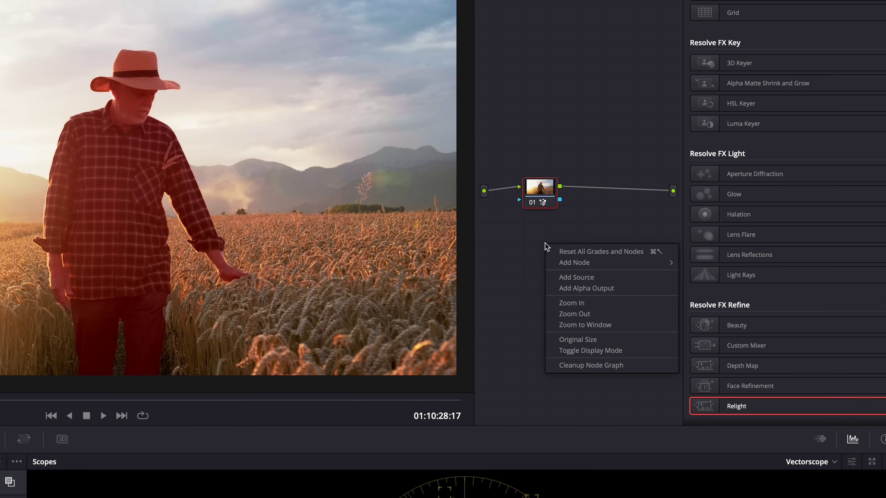
click(581, 288)
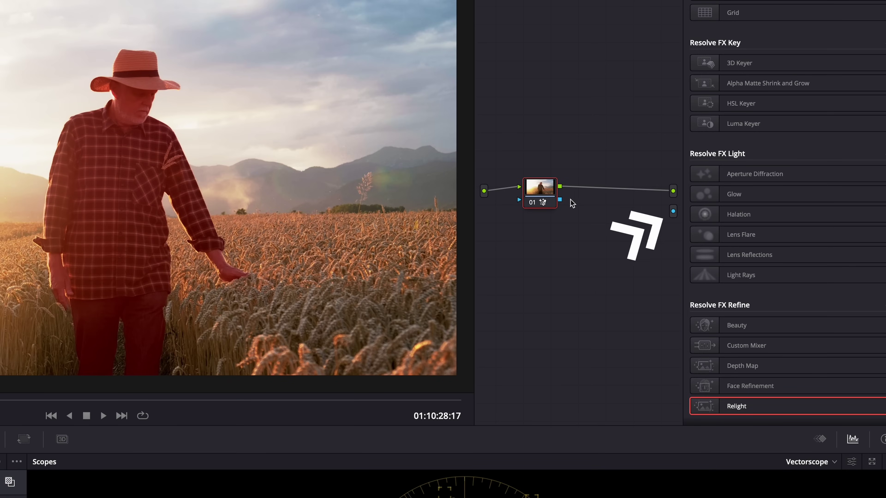
drag(562, 202, 585, 206)
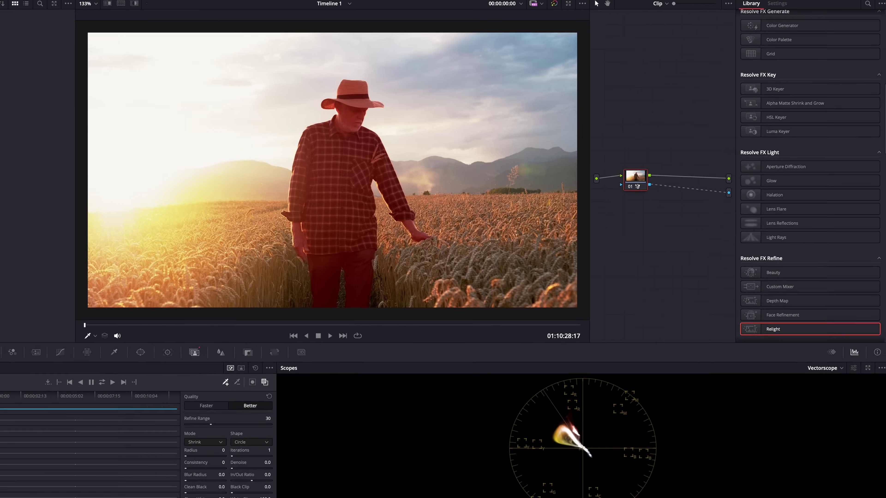
On the Edit page, toggle track V1 off and on to compare the isolated man with the full shot.
click(400, 491)
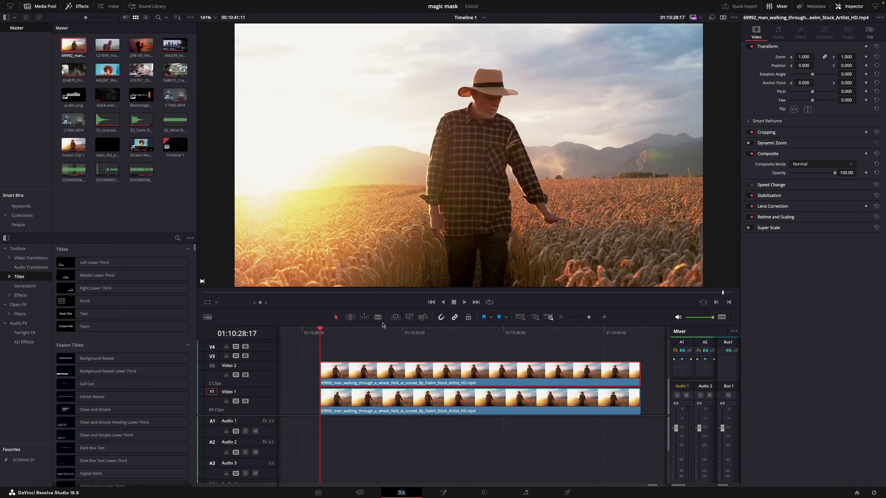
click(245, 401)
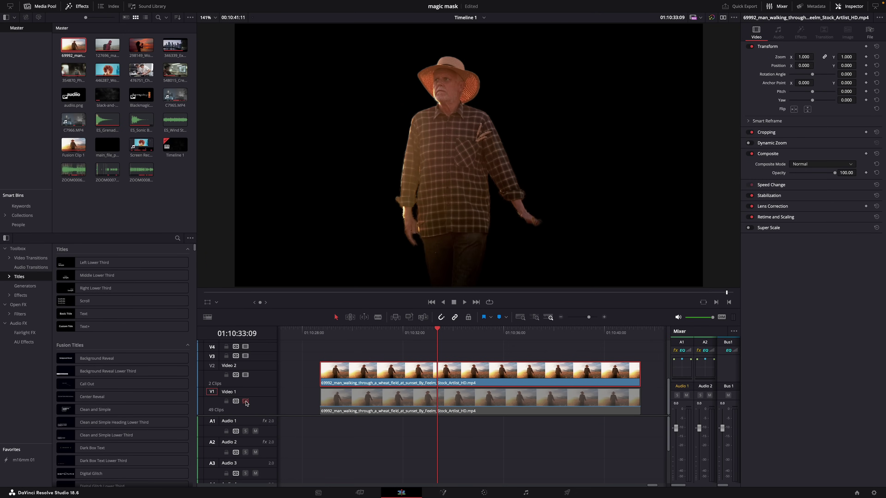
click(245, 401)
click(246, 402)
click(245, 401)
click(245, 401)
click(246, 401)
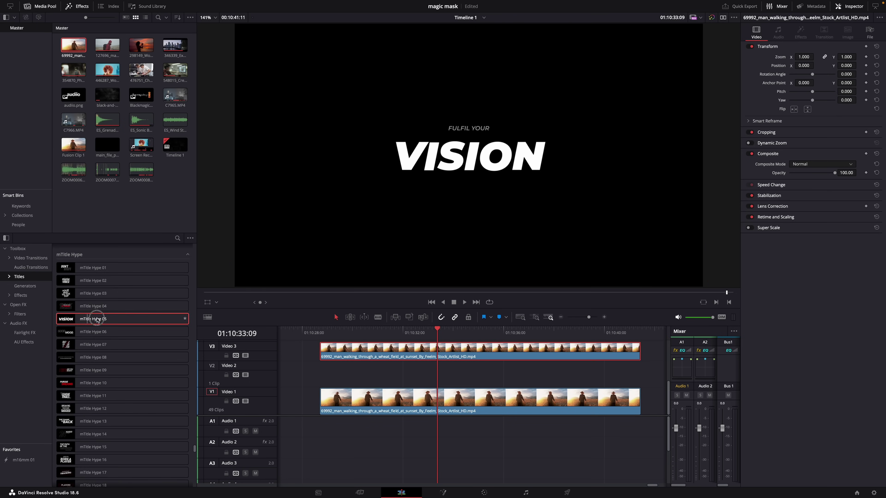
drag(185, 319, 384, 378)
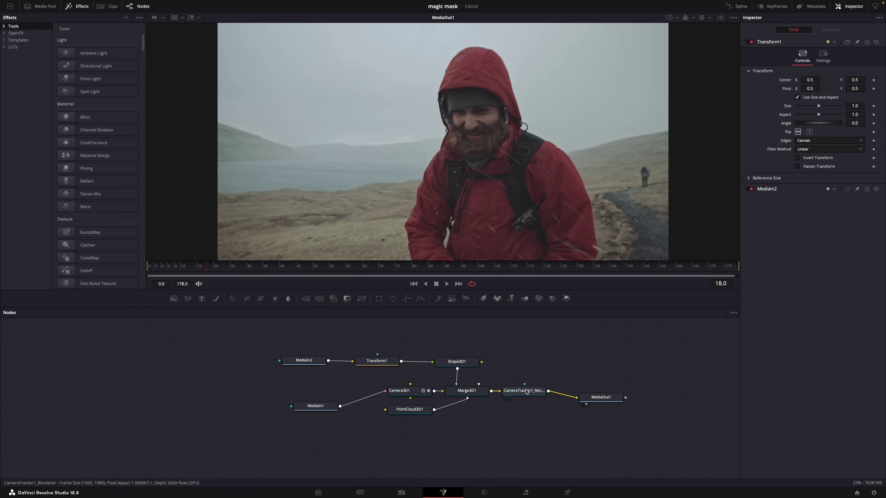
Insert CameraTracker1_Renderer between Merge3D1 and MediaOut1 and scrub through the tracked shot.
click(526, 387)
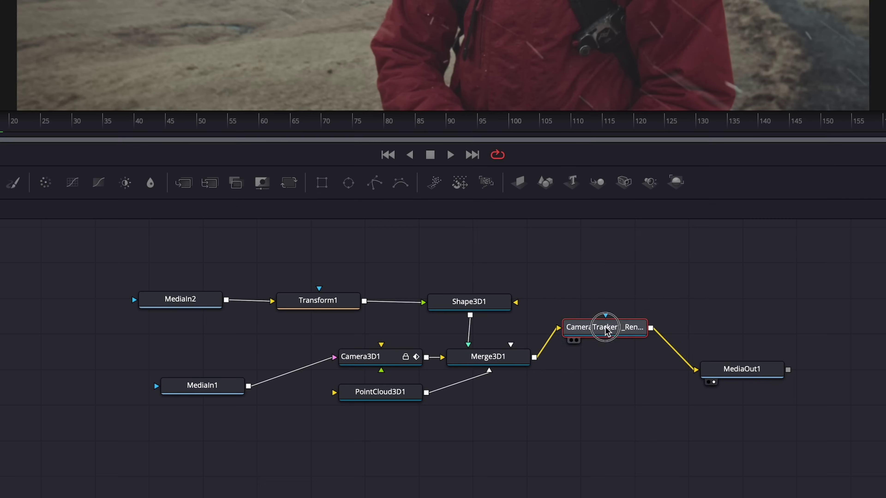
drag(606, 328, 598, 361)
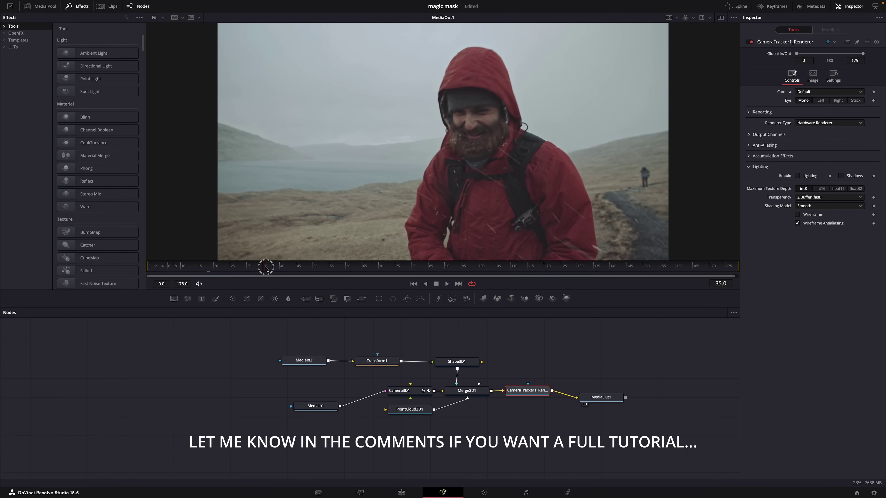
drag(134, 149, 355, 154)
mouse_move(392, 271)
mouse_down()
mouse_move(595, 274)
mouse_move(406, 274)
mouse_up()
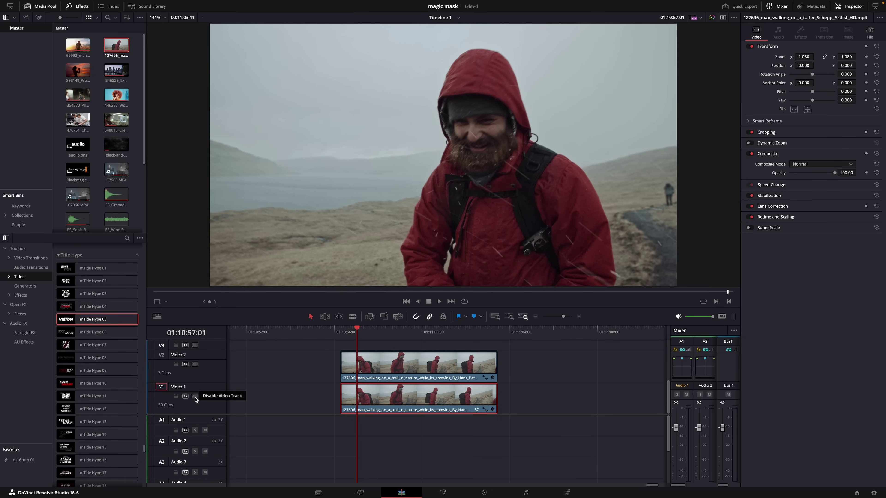
Toggle the background track to compare the composite, then disable the upper V2 track.
click(195, 396)
click(195, 397)
click(195, 396)
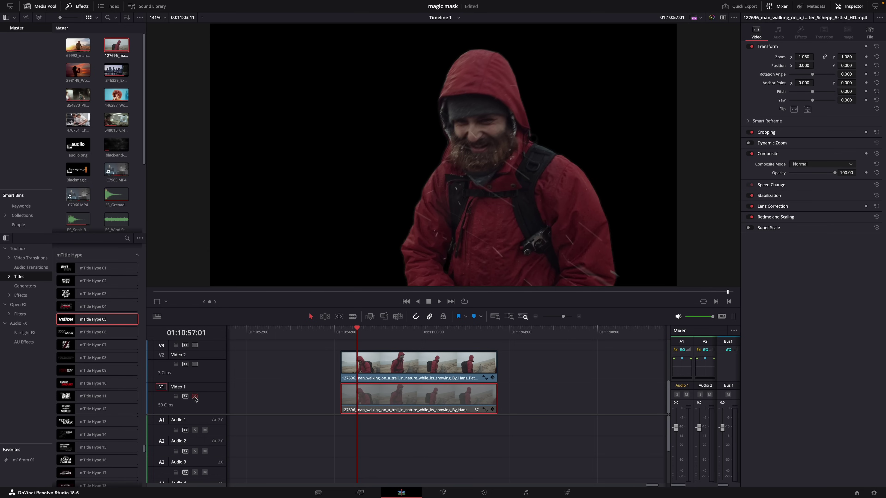
click(195, 397)
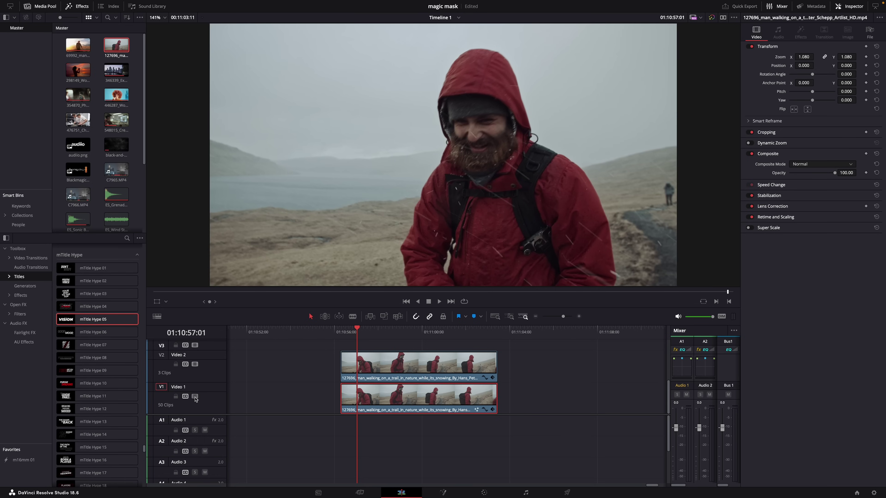
click(196, 365)
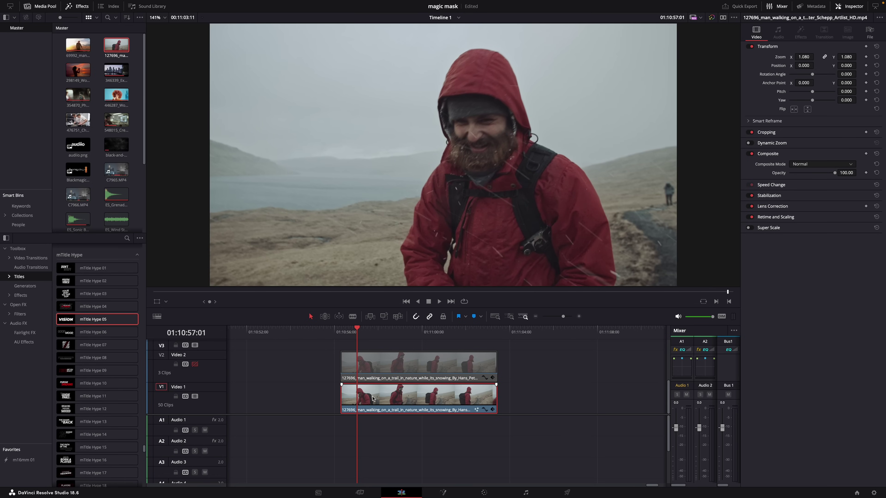
Back in Fusion, reposition the renderer node and move to frames where smoke covers the head.
click(441, 493)
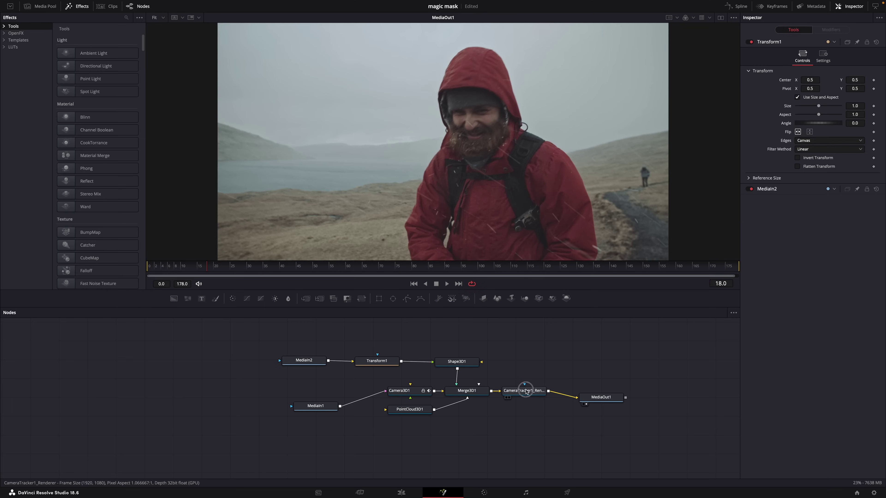
mouse_move(526, 392)
mouse_down()
mouse_move(527, 349)
mouse_move(521, 394)
mouse_up()
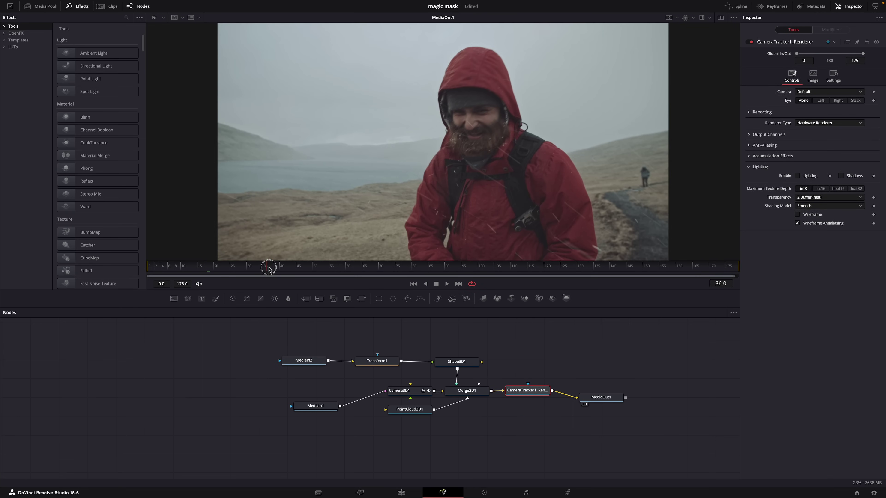
mouse_move(269, 269)
mouse_down()
mouse_move(588, 271)
mouse_move(345, 269)
mouse_move(265, 258)
mouse_up()
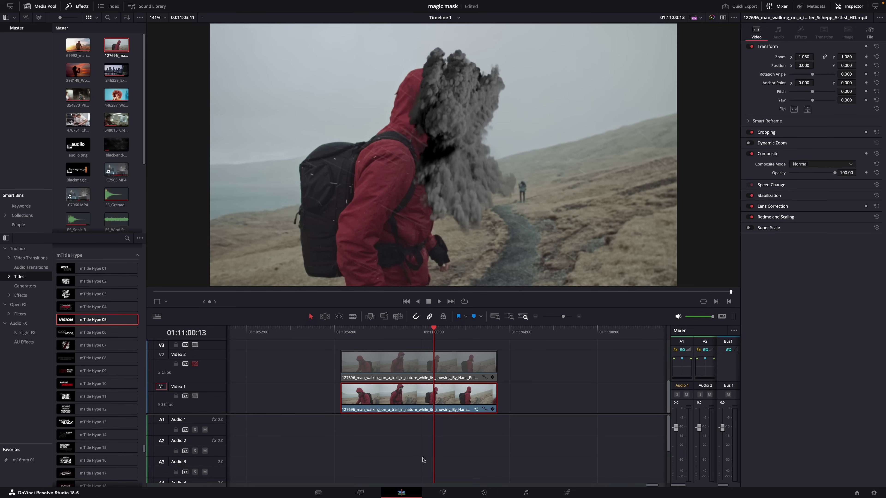
Switch track V2 off and on twice to compare the smoke-covered head shot with and without it.
click(195, 364)
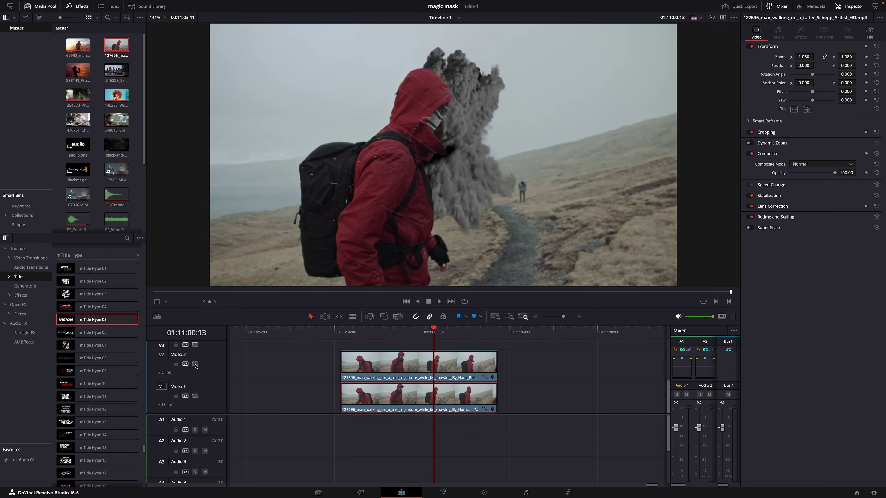
click(195, 364)
click(194, 363)
click(195, 364)
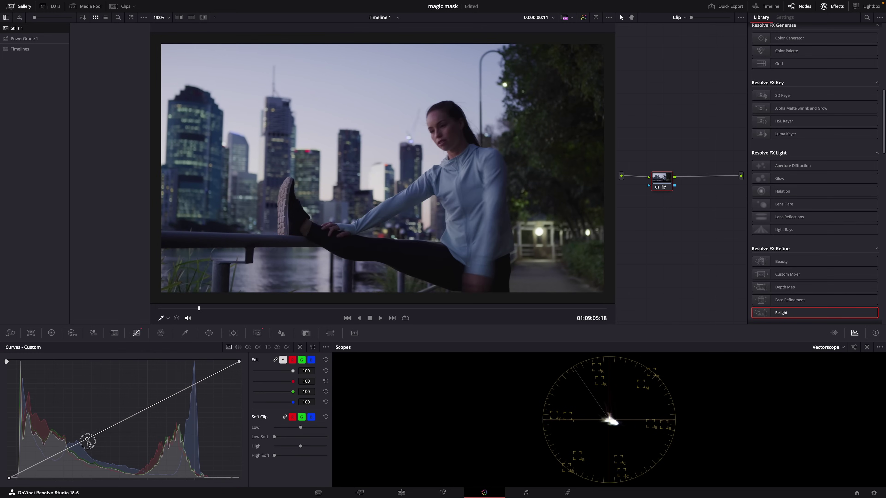
Pull a Custom Curves point down to darken the city-night shot, then back up to brighten it.
drag(83, 409, 90, 455)
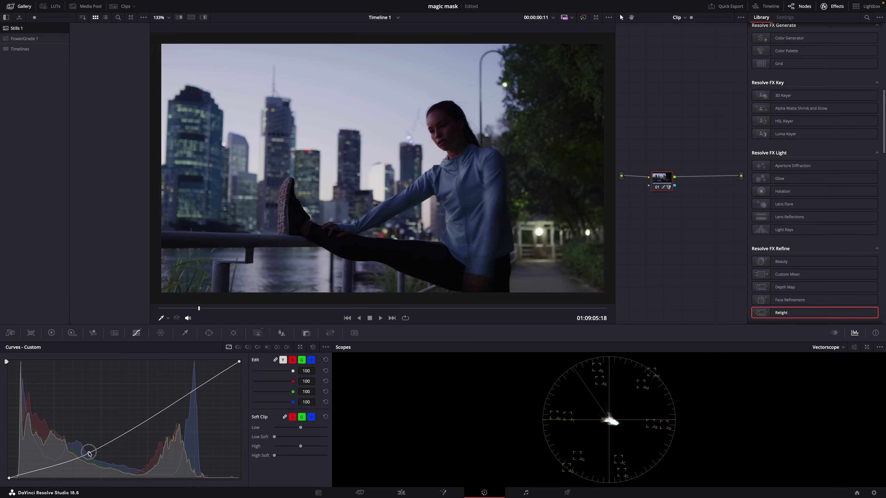
drag(87, 438, 79, 414)
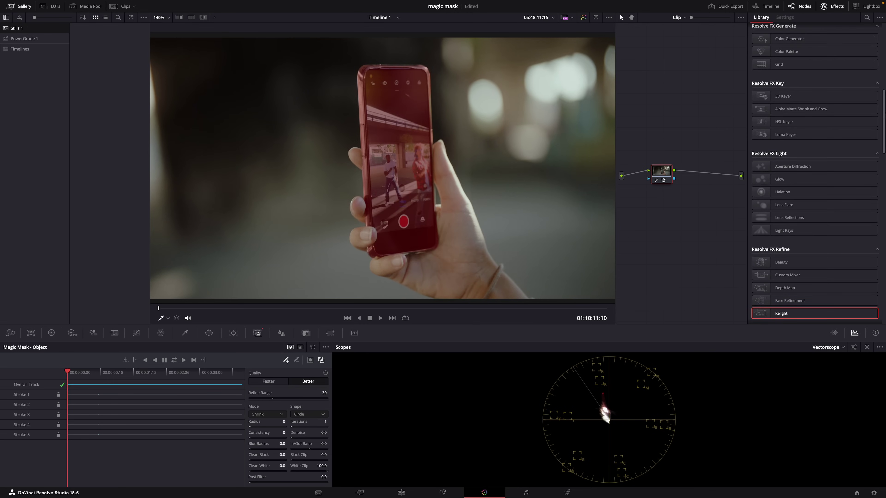
Apply Mosaic Blur to node 01, disable it, and check the phone's mask overlay.
scroll(797, 95, up, 10)
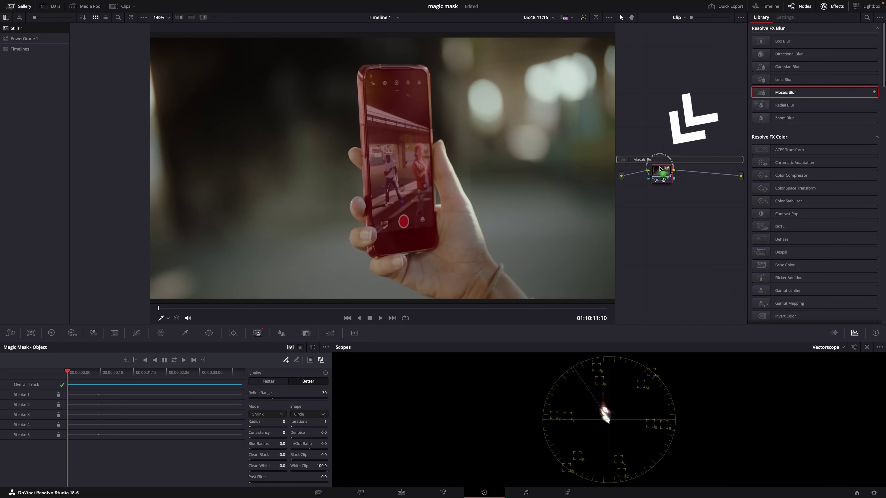
drag(660, 172, 660, 174)
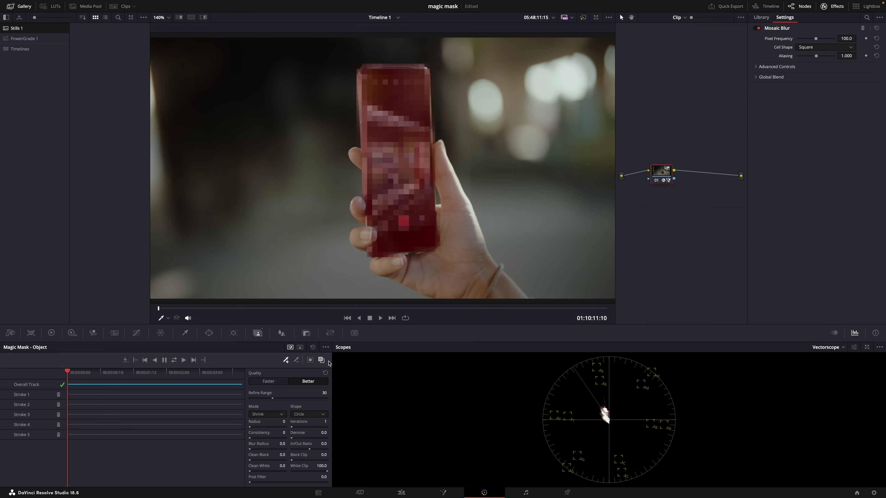
click(658, 183)
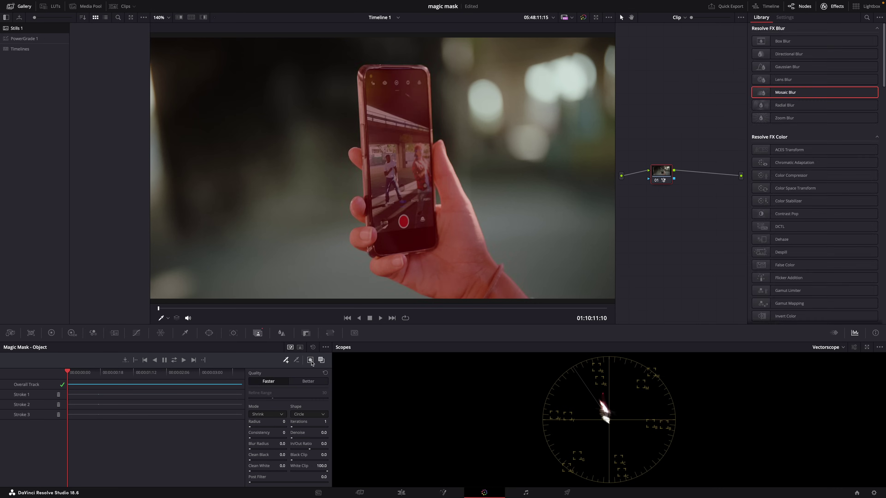
click(310, 361)
click(310, 360)
Apply Gaussian Blur to node 01 and raise its Horizontal/Vertical Strength to 0.202.
drag(787, 67, 536, 116)
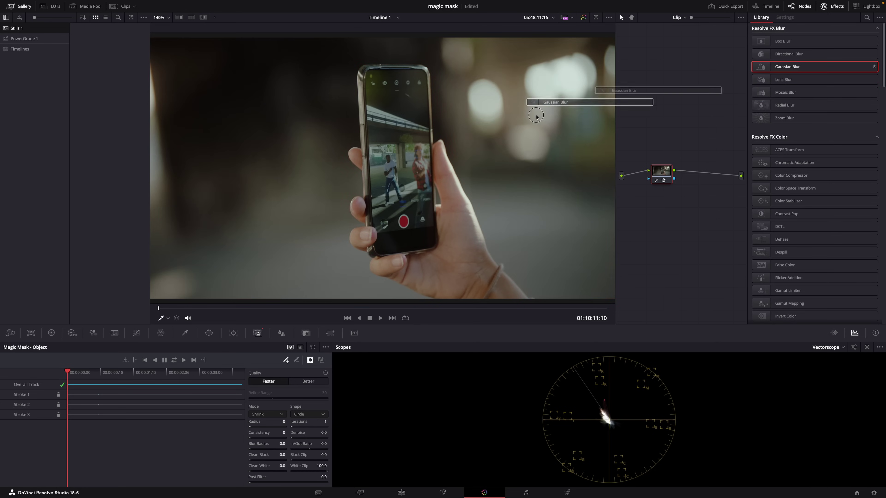
drag(659, 173, 659, 174)
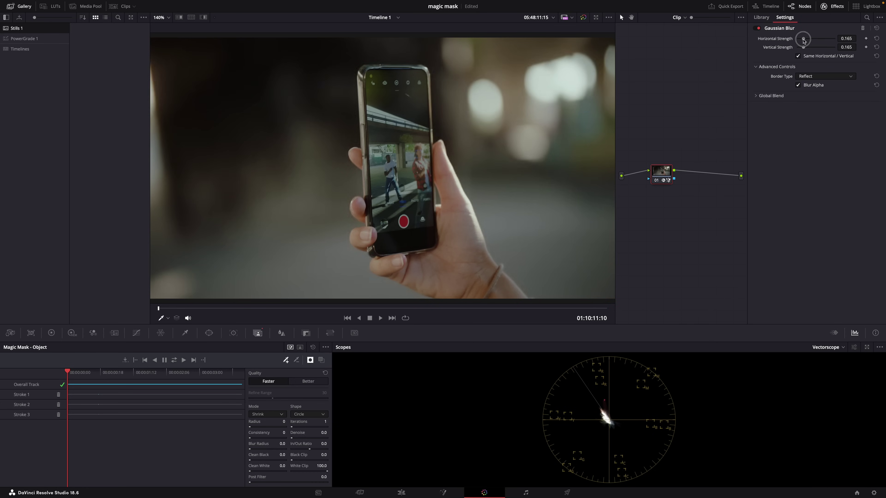
drag(804, 40, 805, 44)
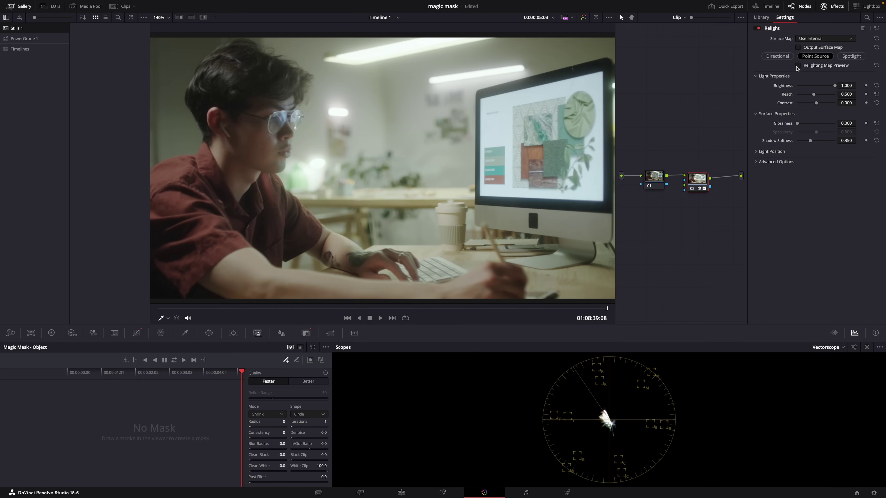
Preview the relighting map, then toggle node 02's Relight off and on, leaving it enabled.
click(798, 66)
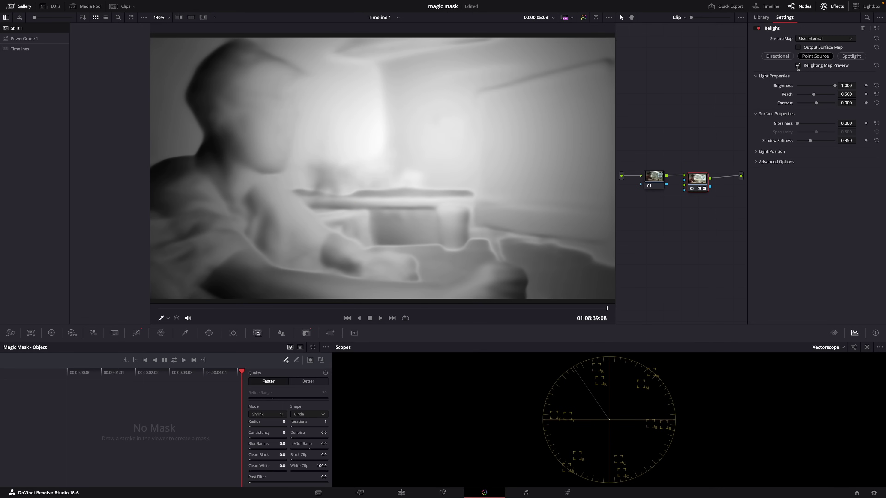
click(692, 189)
click(692, 189)
click(693, 190)
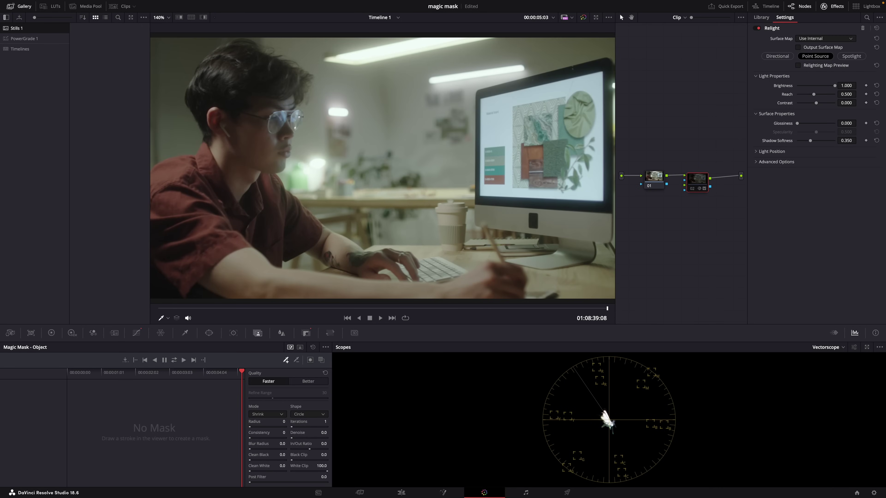
click(692, 189)
click(692, 189)
click(693, 190)
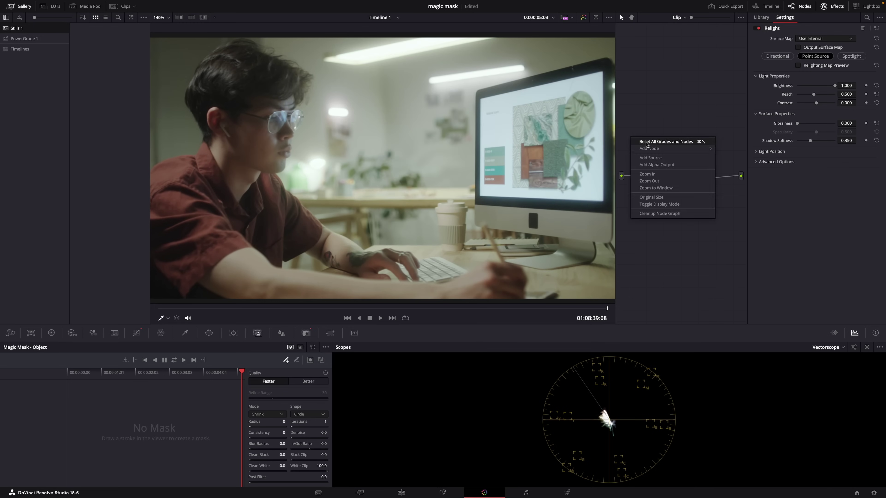
Add a Corrector node 03 and connect node 02's key output to its key input.
mouse_move(692, 149)
click(728, 148)
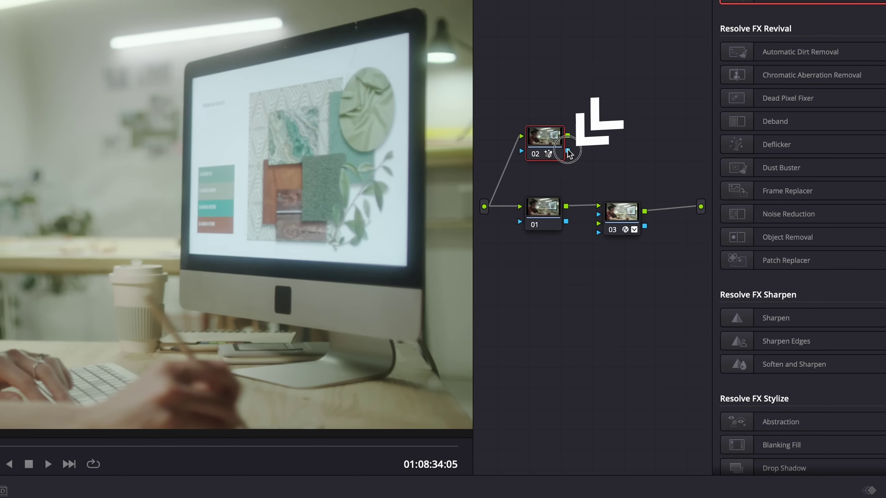
click(589, 157)
drag(590, 158, 598, 215)
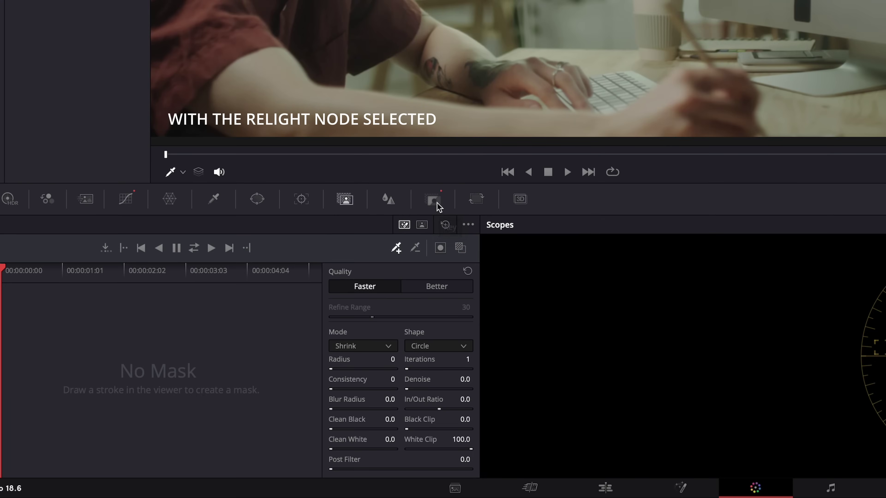
Invert the incoming key in the Key palette and select node 03 to check its matte.
click(437, 202)
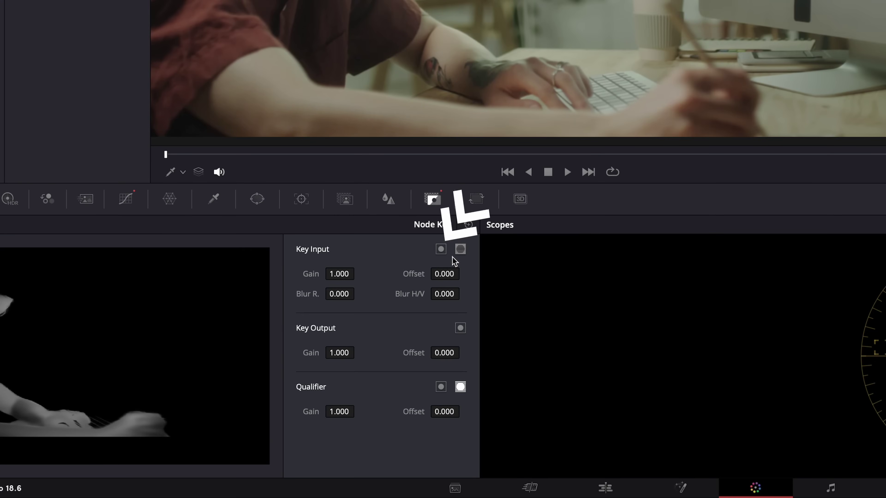
click(441, 249)
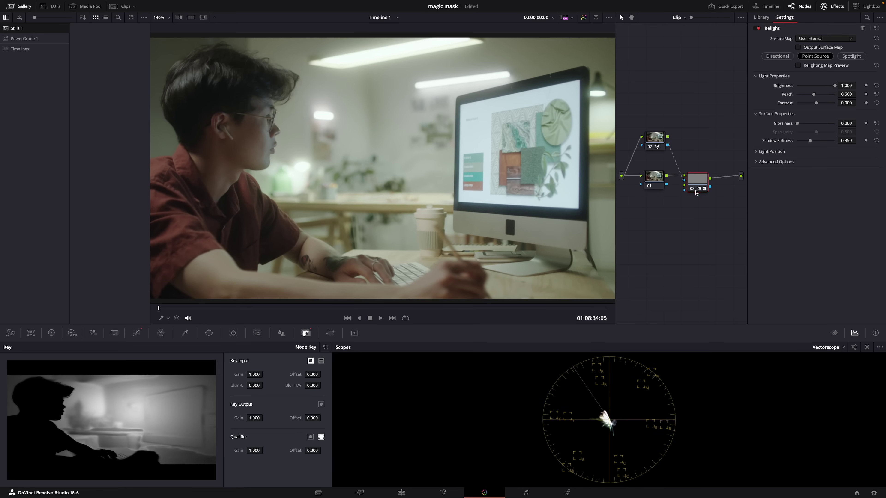
click(692, 188)
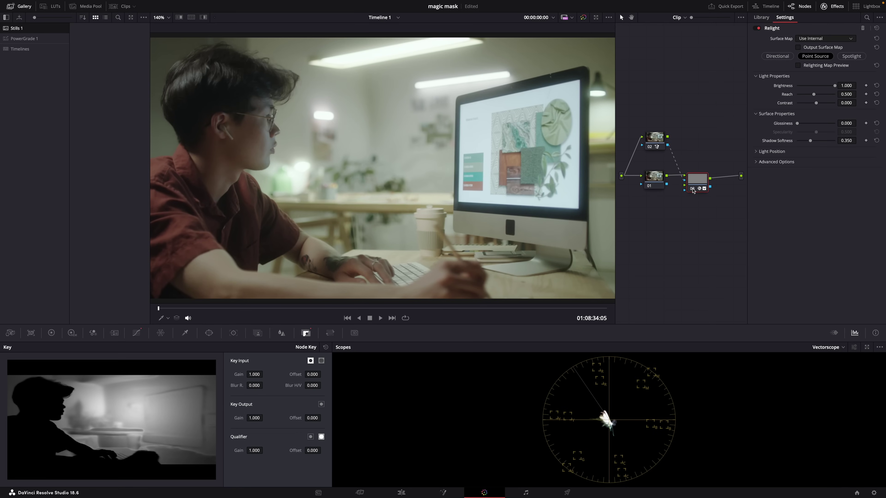